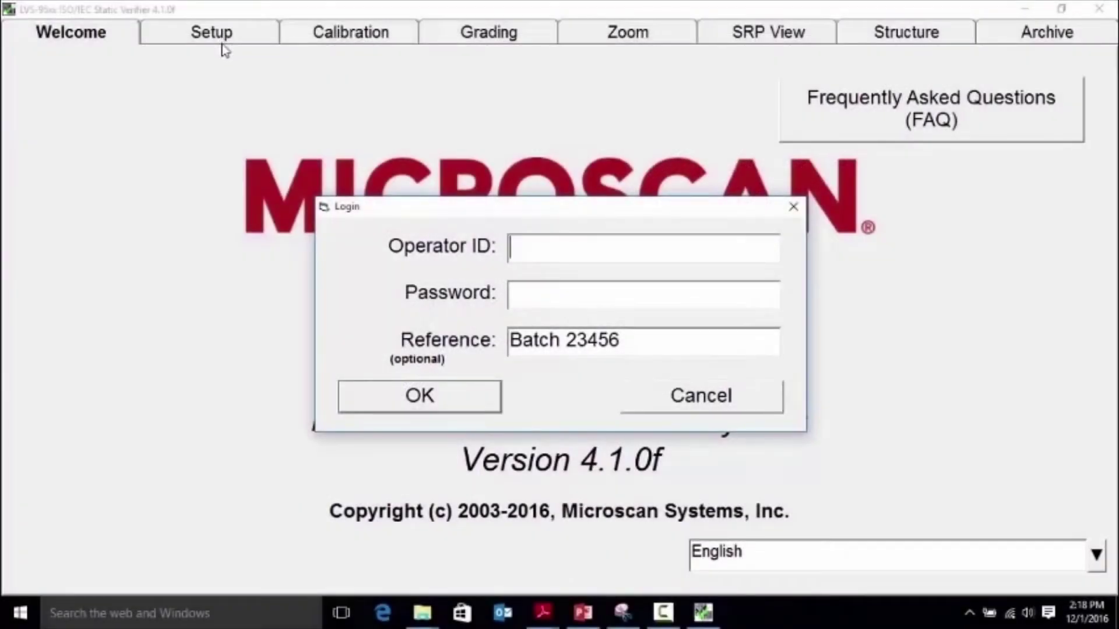
# Step: Log in with the admin operator ID and its password
pyautogui.write('admin')
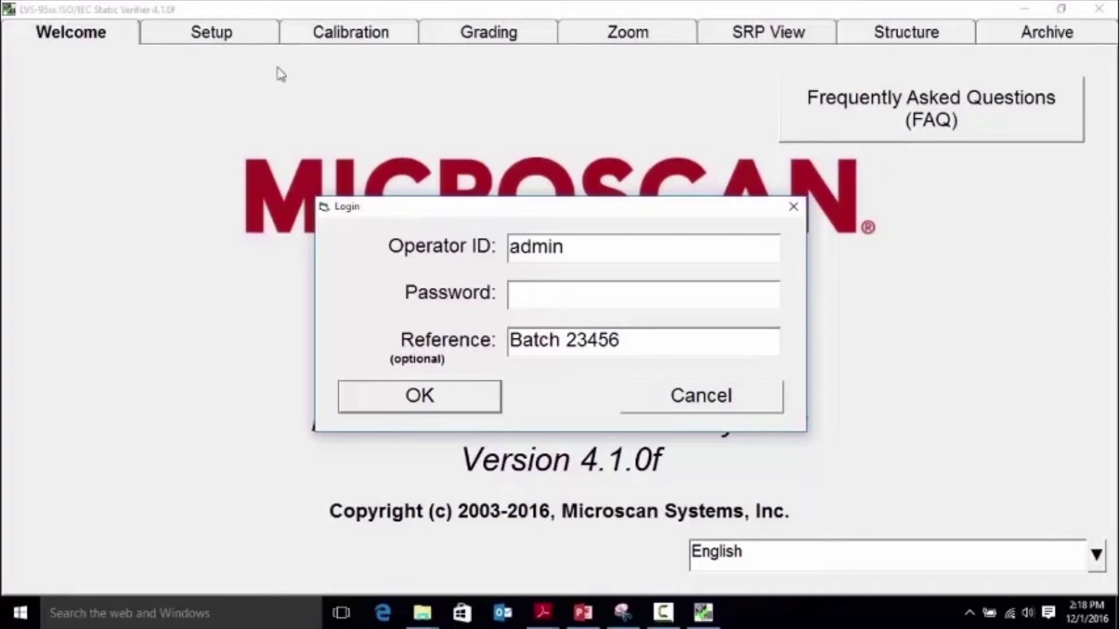
pyautogui.press('Tab')
pyautogui.write('*****')
pyautogui.press('Return')
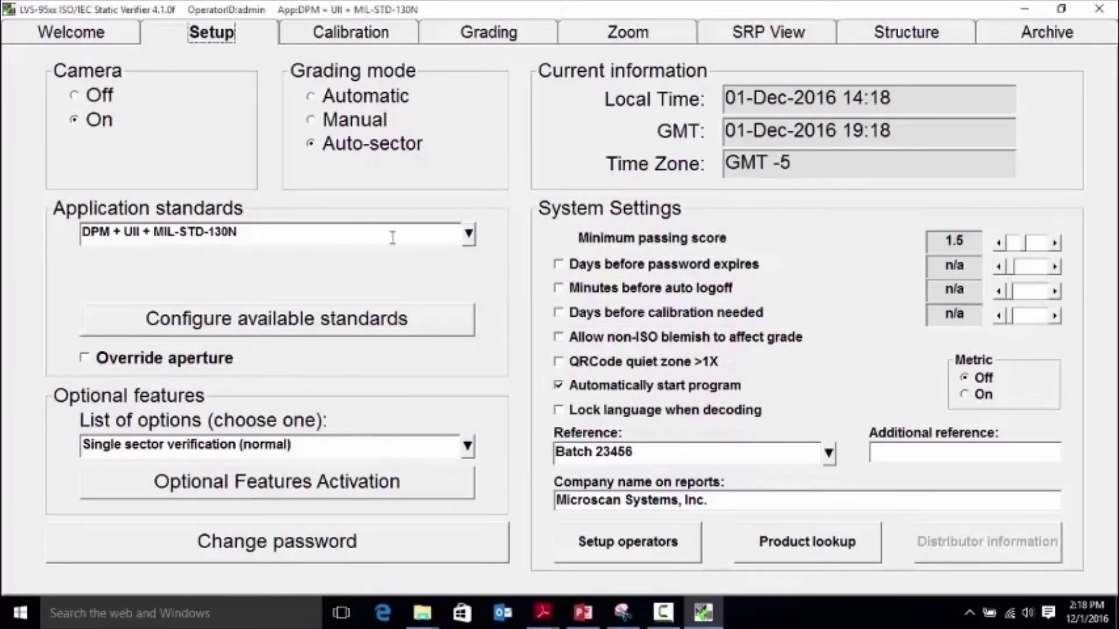
pyautogui.click(473, 245)
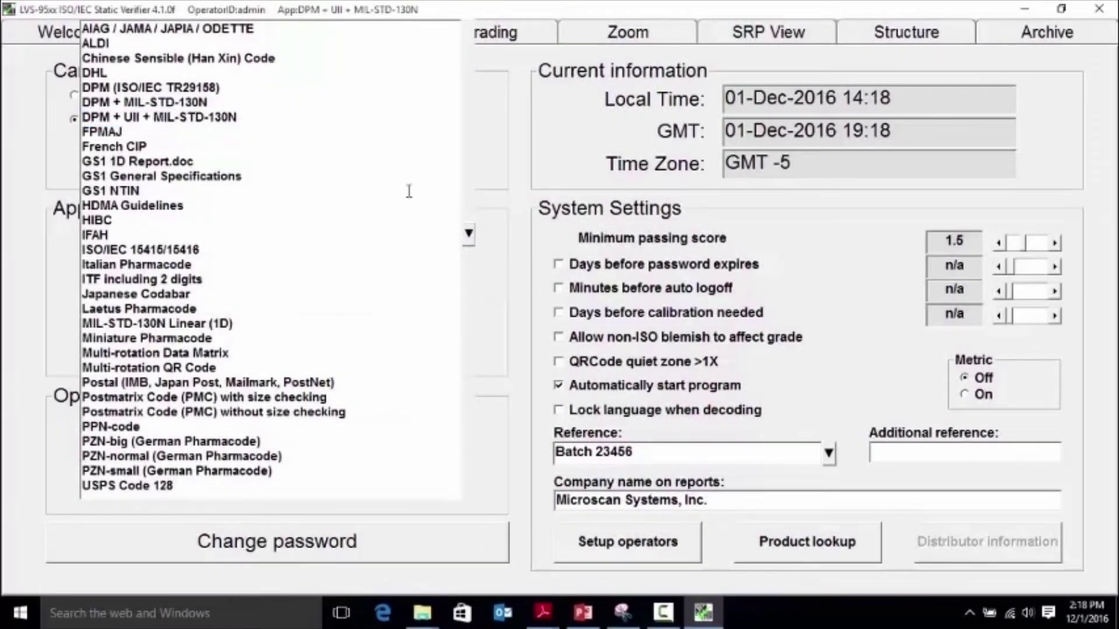
pyautogui.click(302, 119)
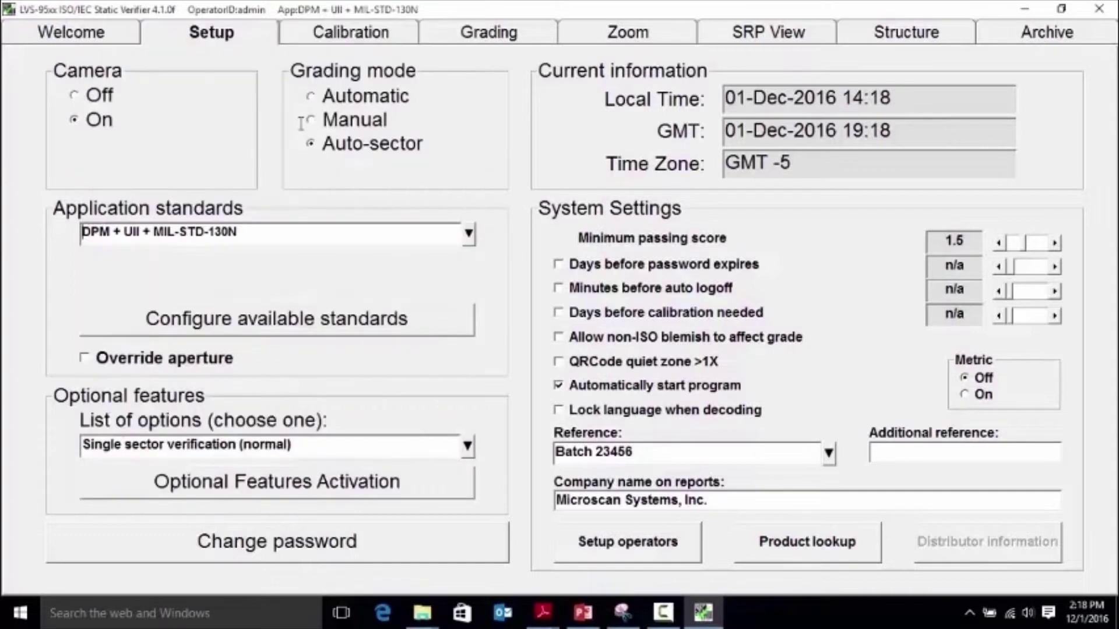
pyautogui.click(490, 32)
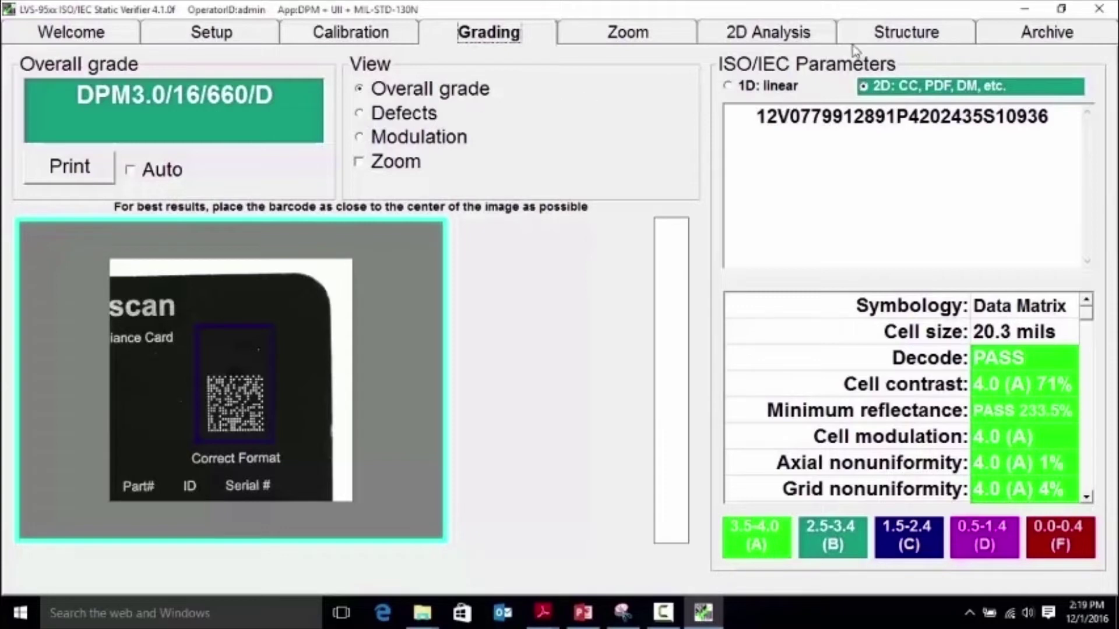
# Step: Review the card symbol's data structure breakdown, then go back to Grading
pyautogui.click(896, 41)
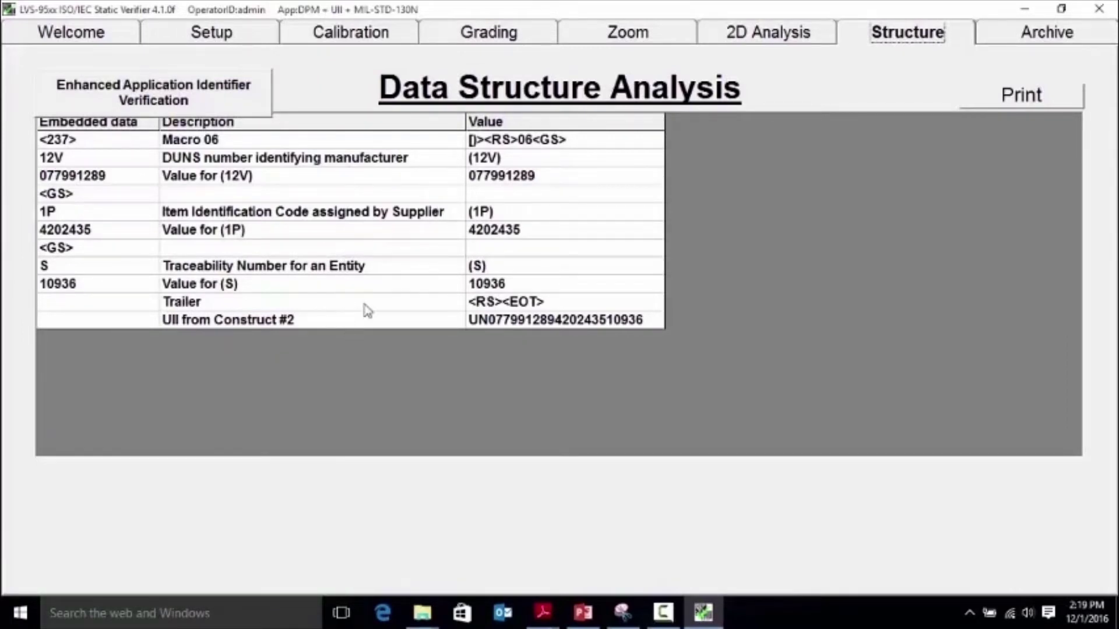
pyautogui.click(478, 36)
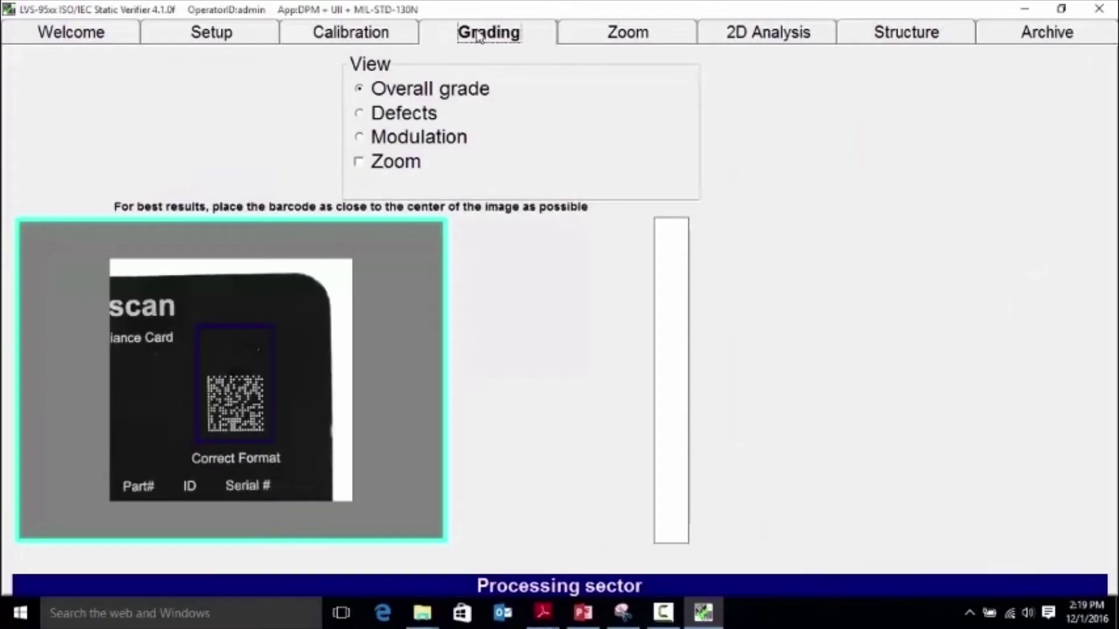
# Step: Show the symbol's cell defects zoomed in and generate its 2D Analysis Report
pyautogui.click(361, 120)
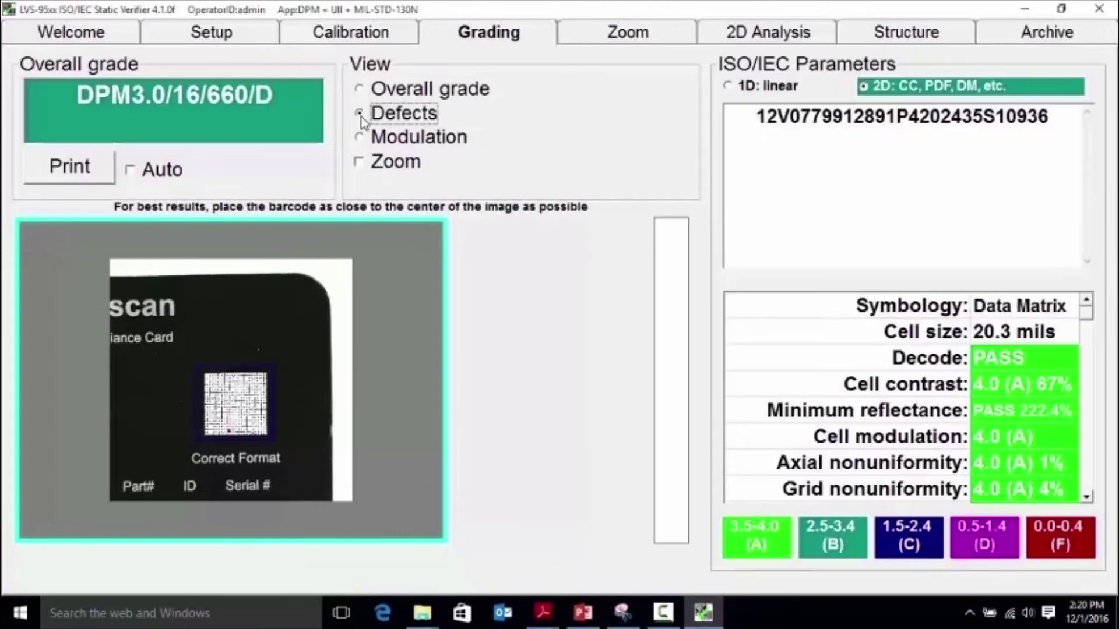
pyautogui.click(359, 163)
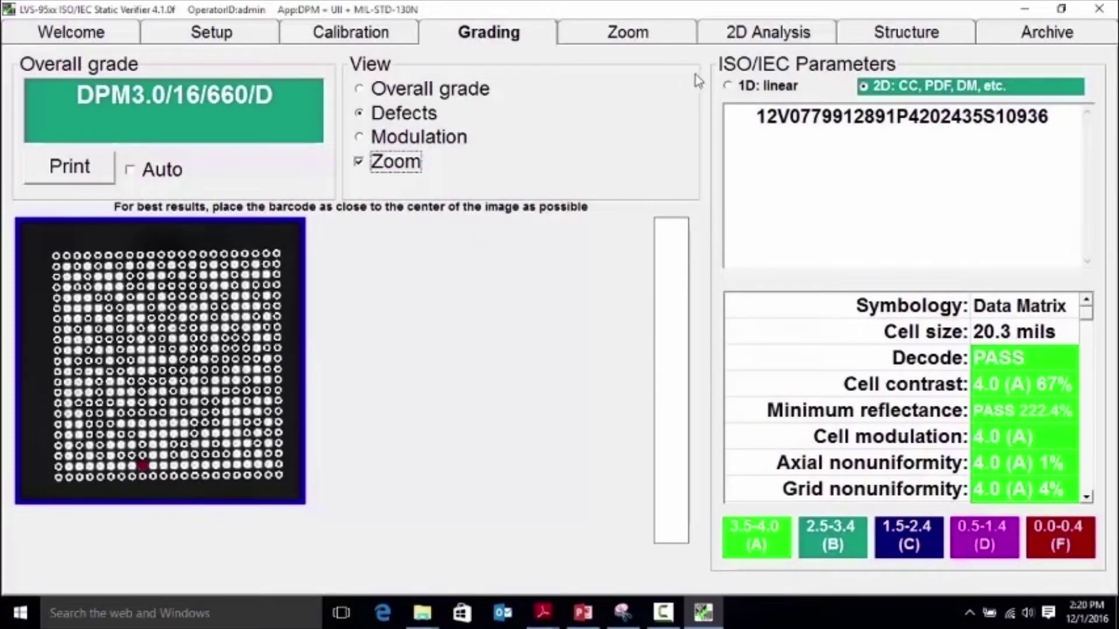
pyautogui.click(744, 36)
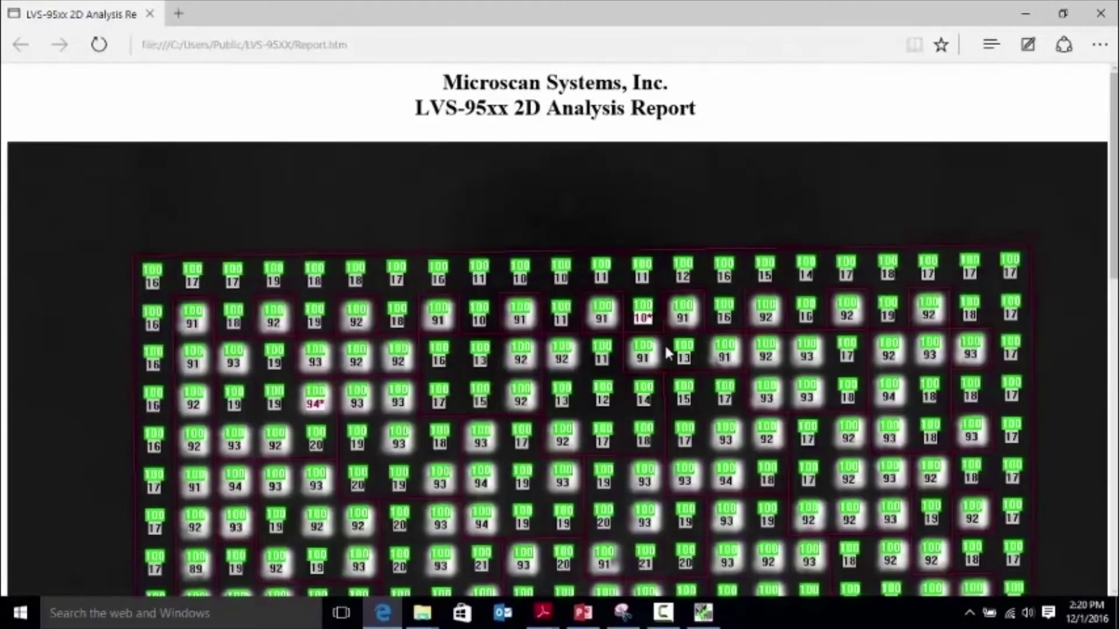
# Step: Scroll down through the report's cell-by-cell grid and back up
pyautogui.scroll(-4, 666, 349)
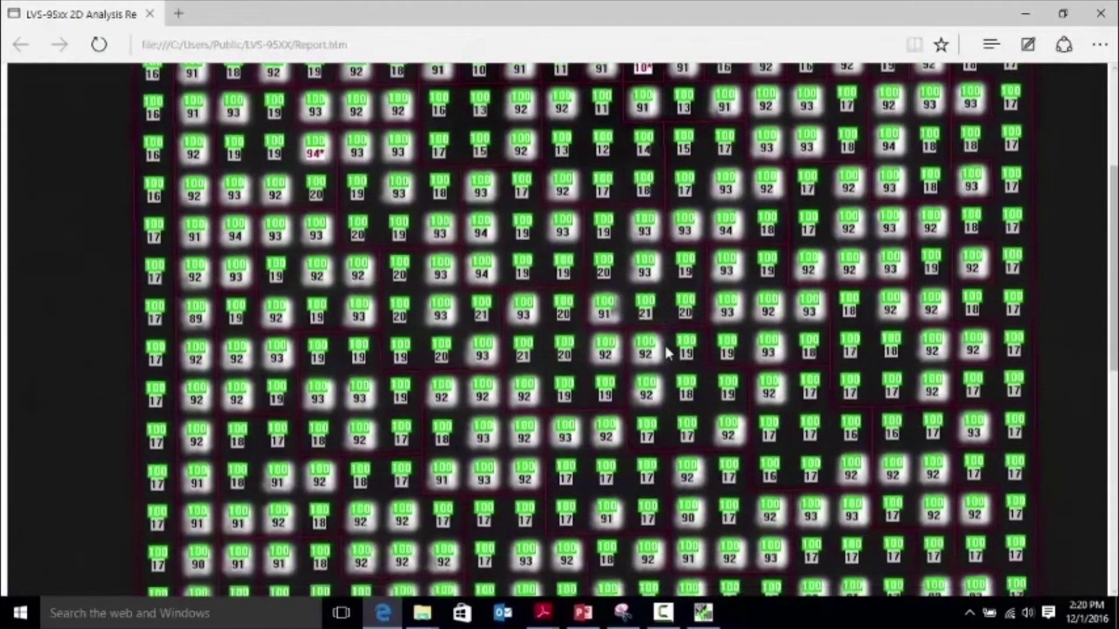
pyautogui.scroll(-7, 666, 348)
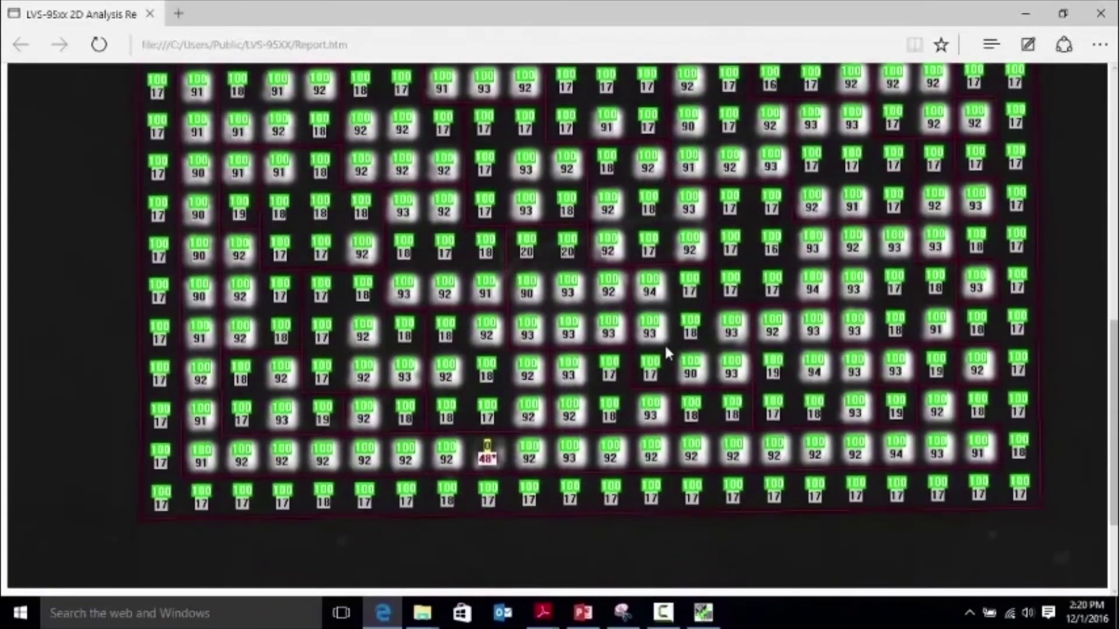
pyautogui.scroll(7, 664, 344)
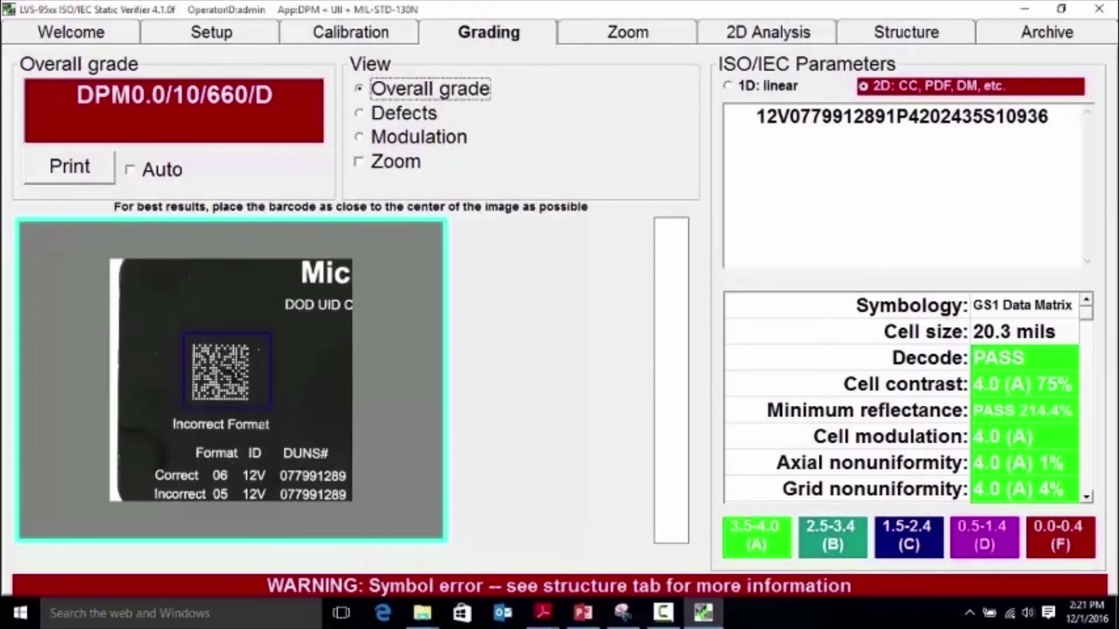
# Step: Highlight the symbol-error warning, review the Structure errors, and go back to Grading
pyautogui.moveTo(366, 586); pyautogui.dragTo(852, 585)
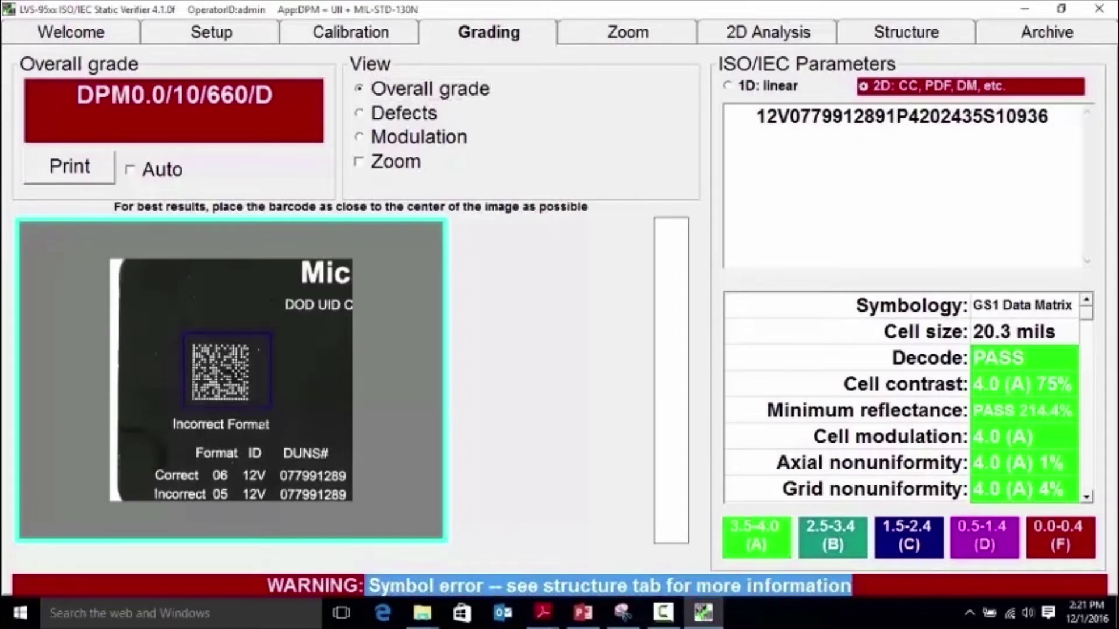
pyautogui.click(907, 36)
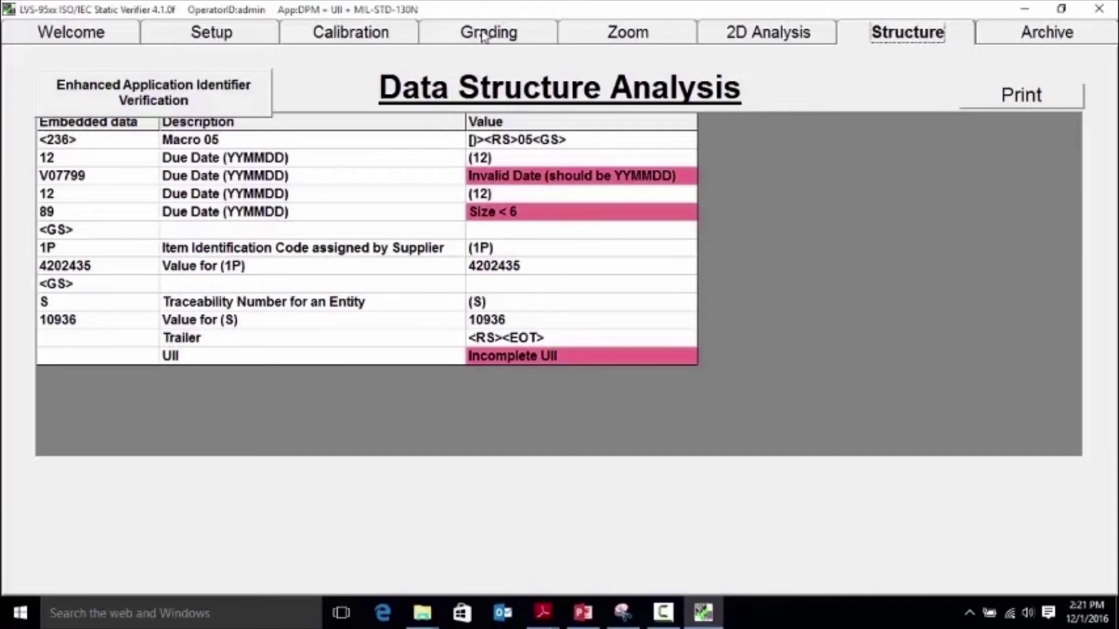
pyautogui.click(483, 37)
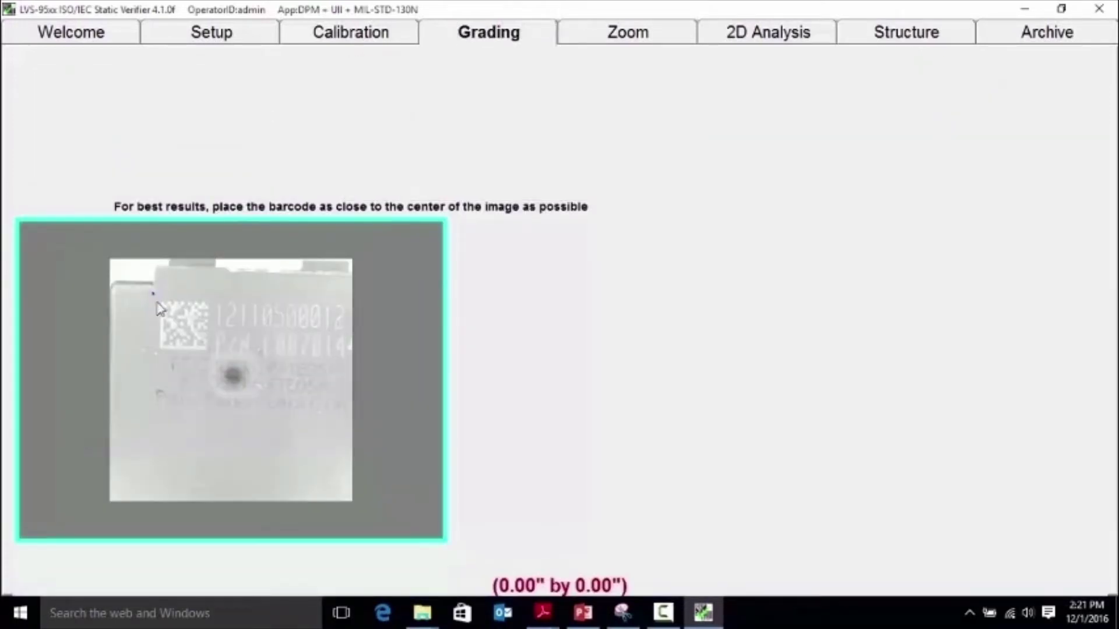
# Step: Frame the metal part's Data Matrix and read the failing cell contrast explanation
pyautogui.moveTo(156, 303); pyautogui.dragTo(219, 374)
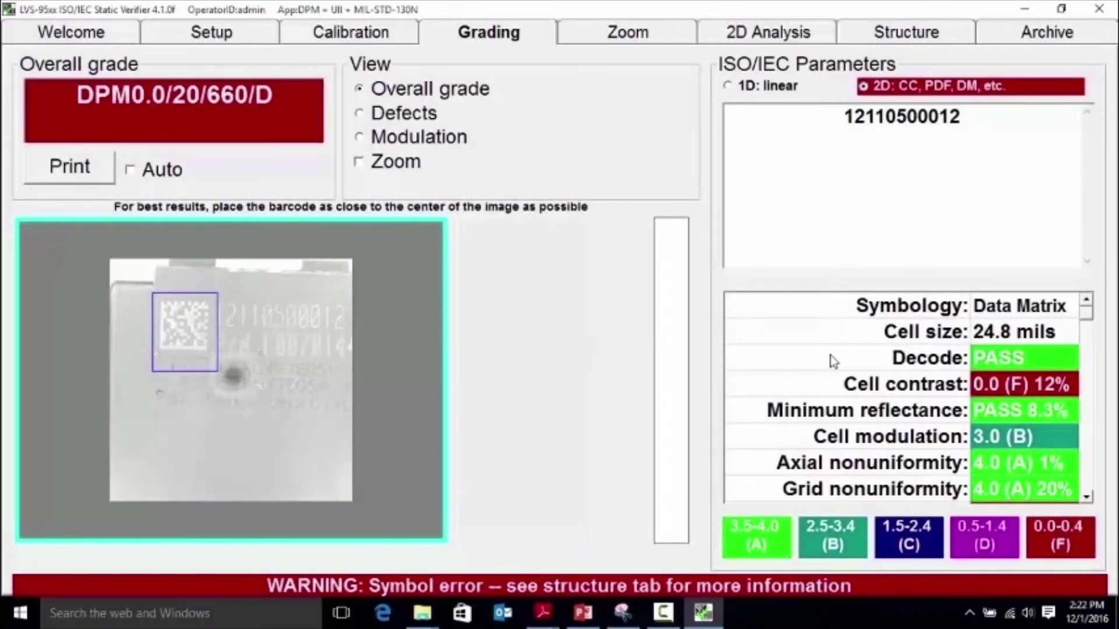
pyautogui.click(918, 388)
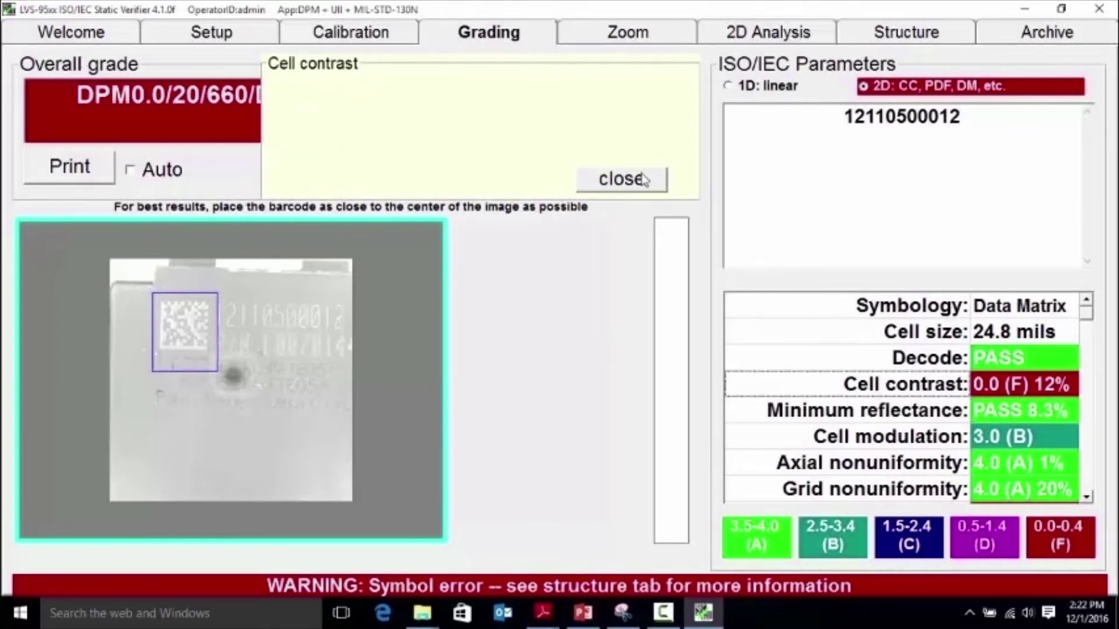
pyautogui.click(644, 179)
# Step: Show the zoomed defects view and open the part's 2D analysis report
pyautogui.click(361, 164)
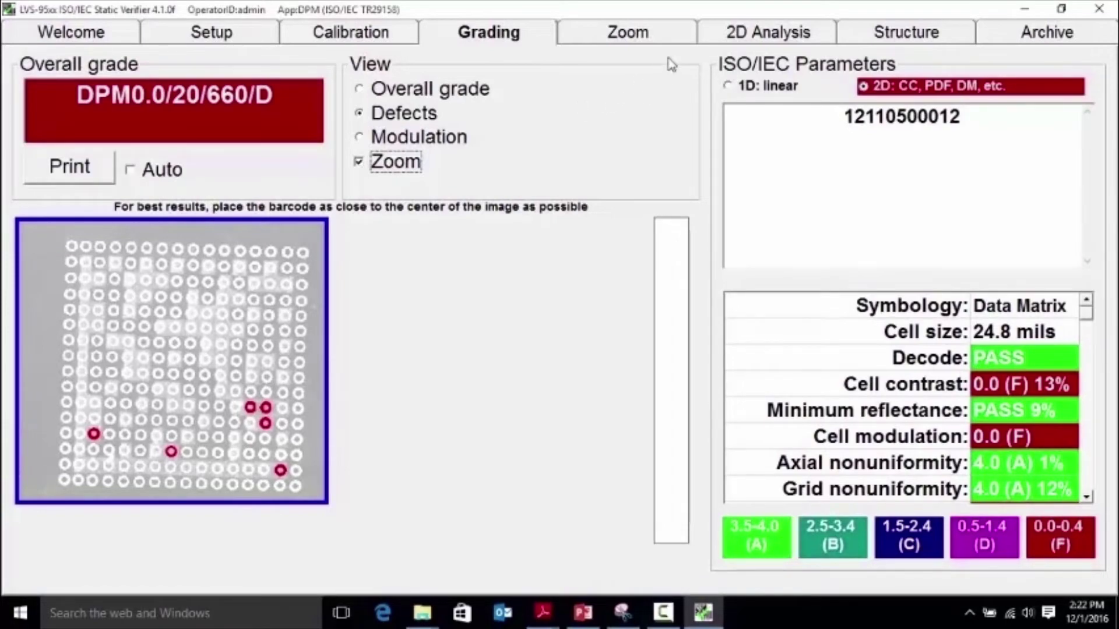
pyautogui.click(771, 34)
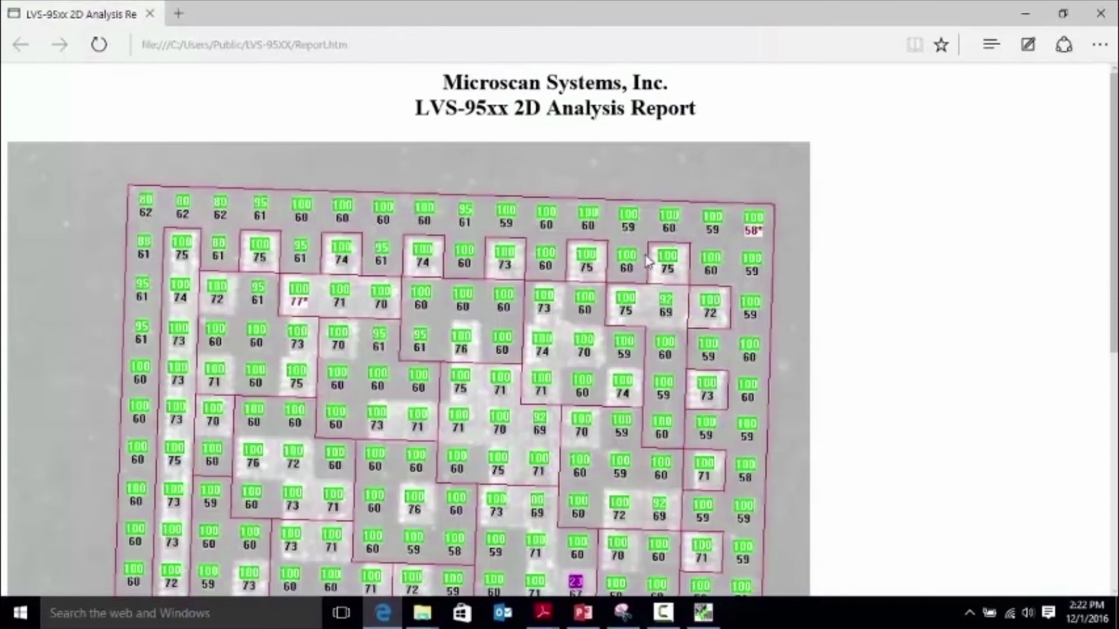
pyautogui.scroll(-3, 646, 260)
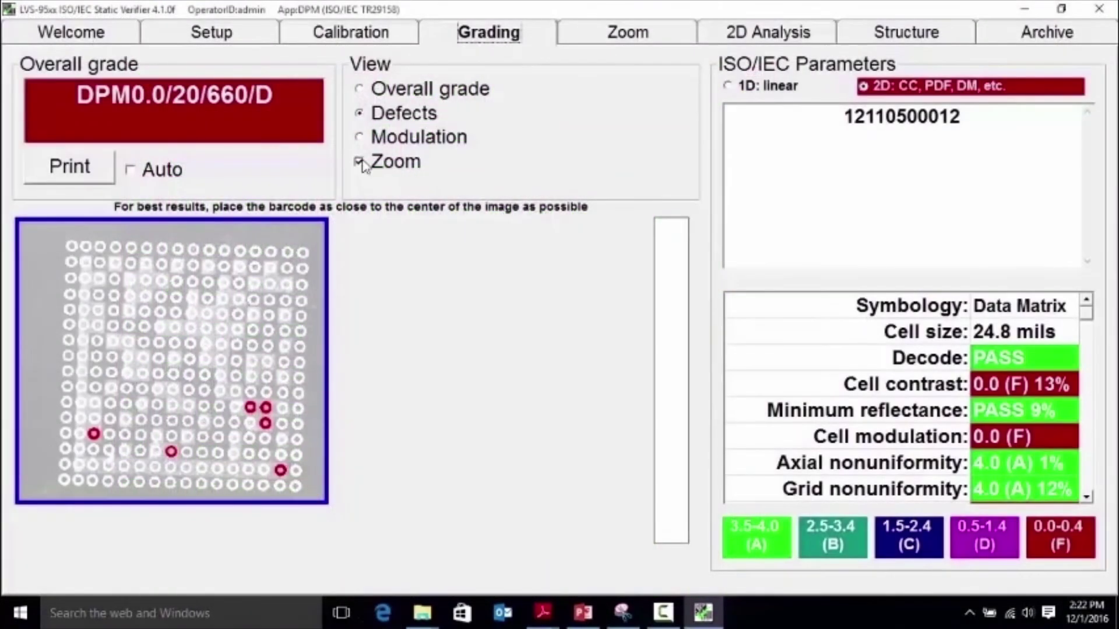
# Step: Untick Zoom and open ReportID 568 from the last 30 days' archived reports
pyautogui.click(360, 163)
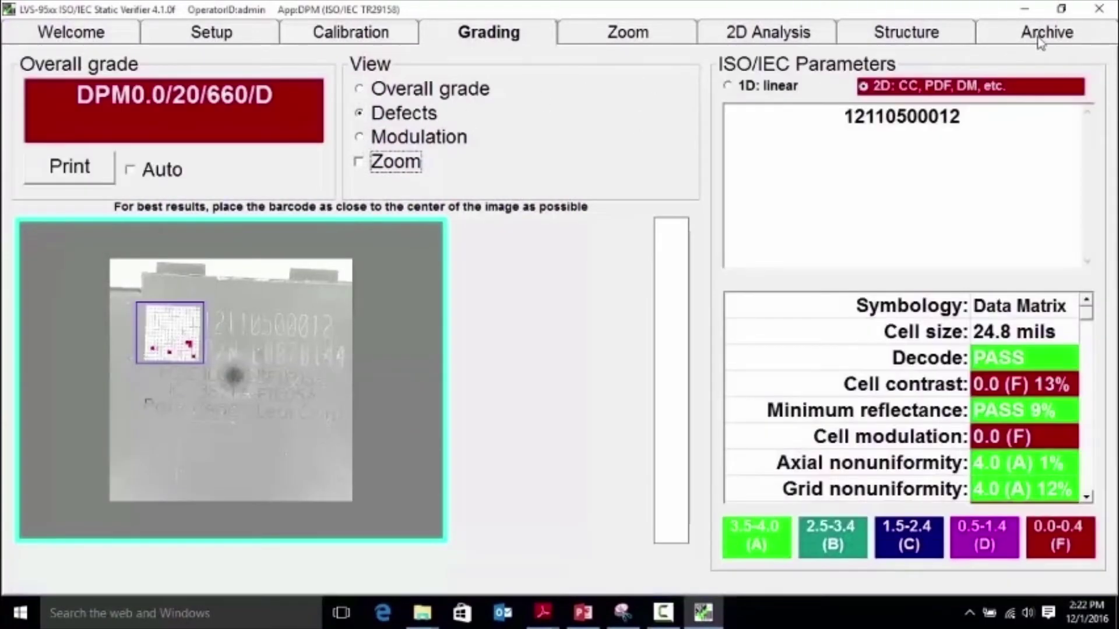
pyautogui.click(1041, 38)
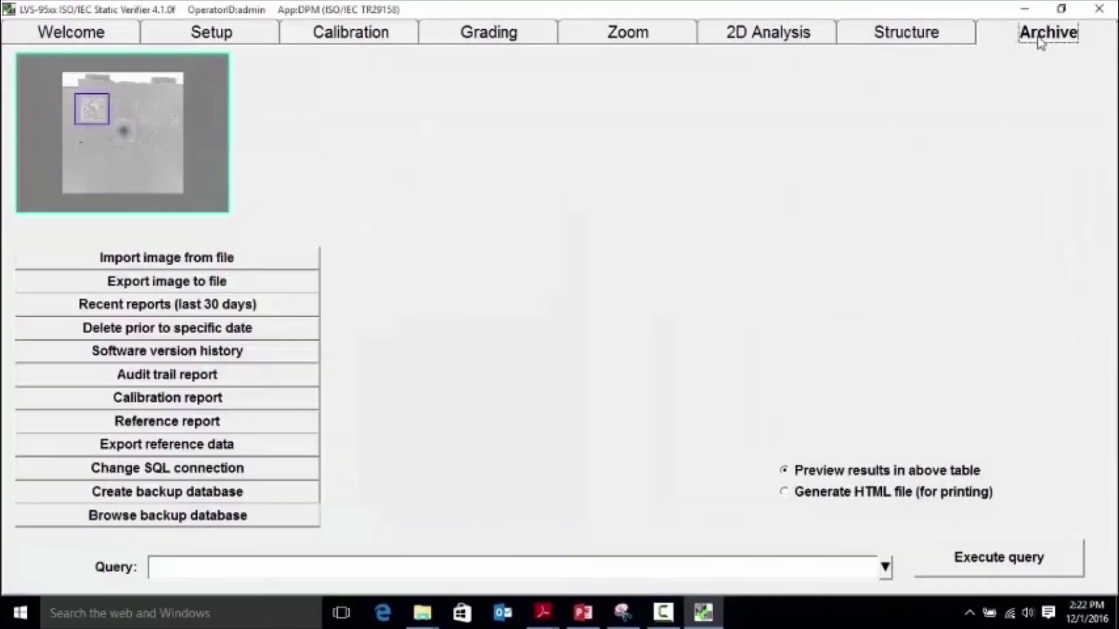
pyautogui.click(161, 315)
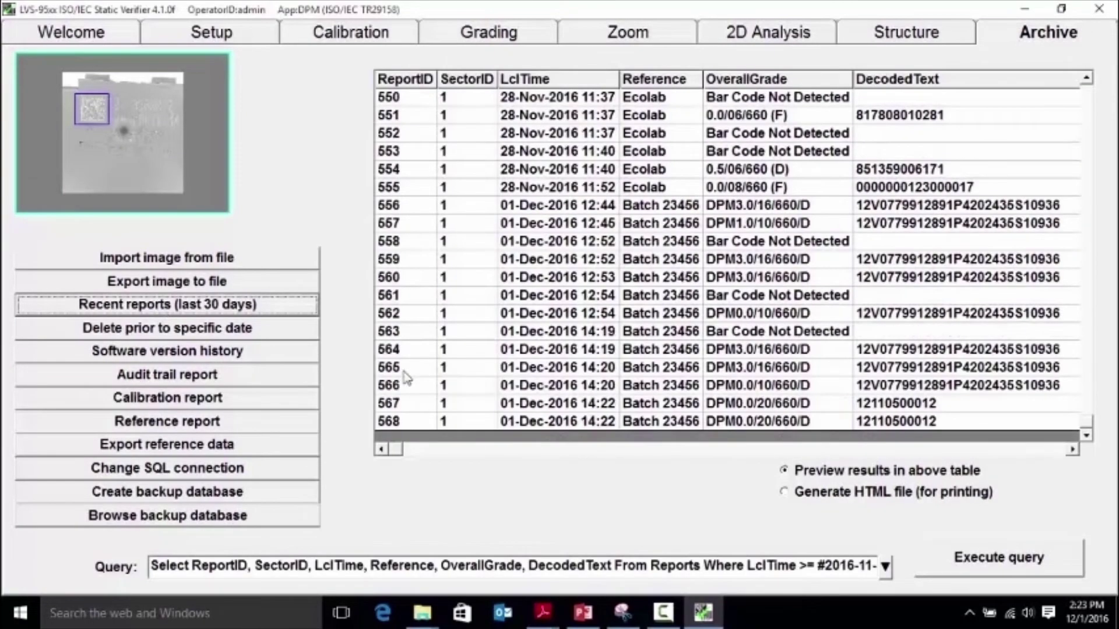
pyautogui.doubleClick(532, 421)
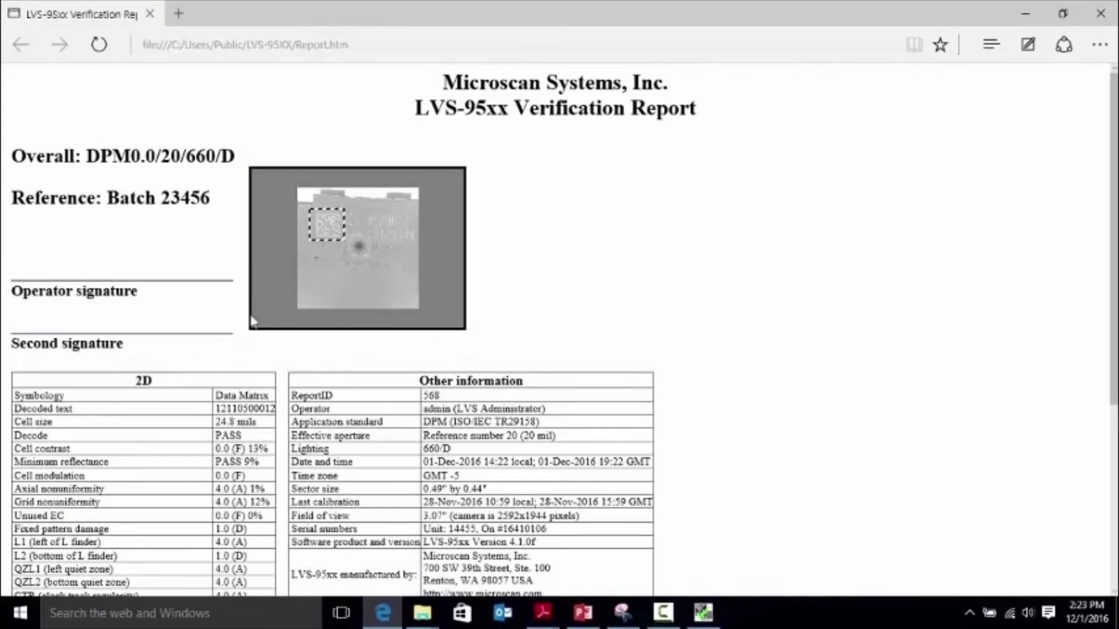
# Step: Scroll through report 568 and back to the top, then close it
pyautogui.scroll(-5, 253, 320)
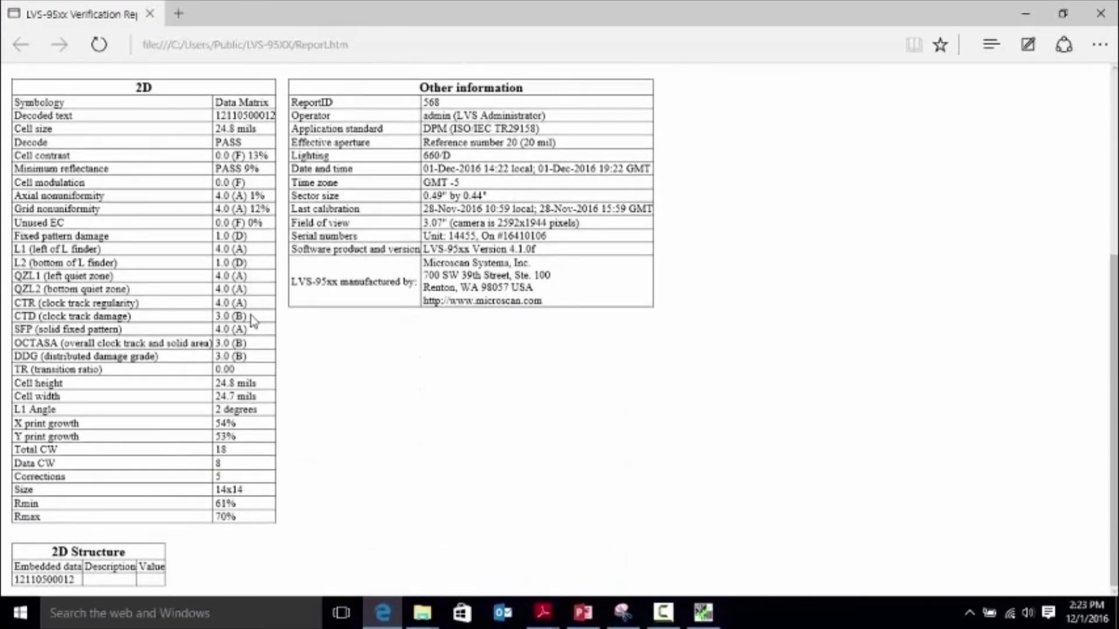
pyautogui.scroll(5, 252, 320)
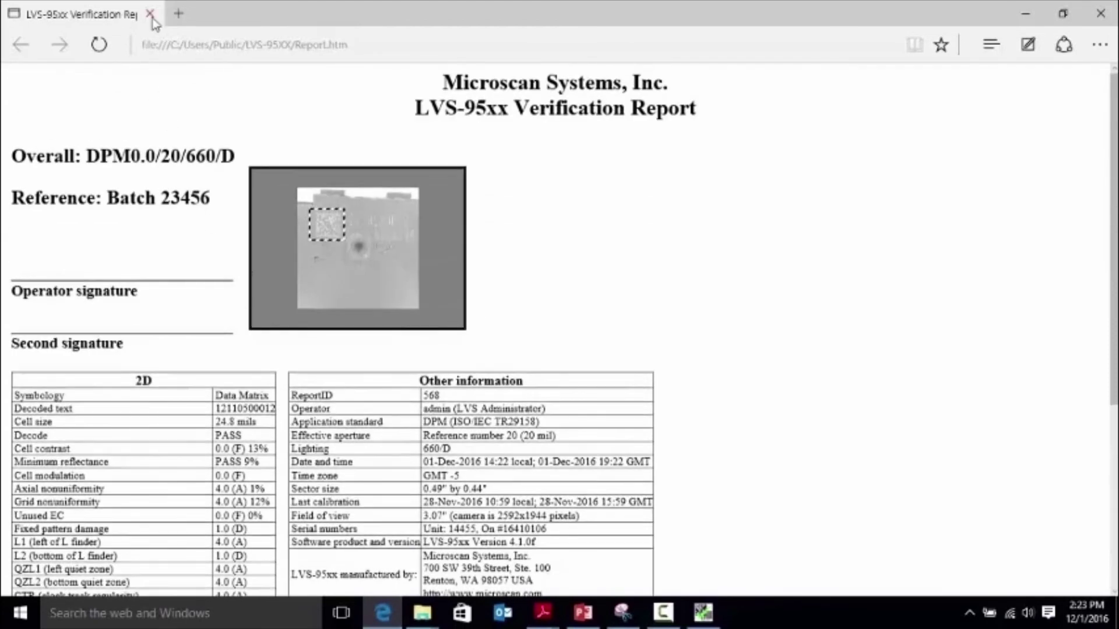
pyautogui.click(150, 14)
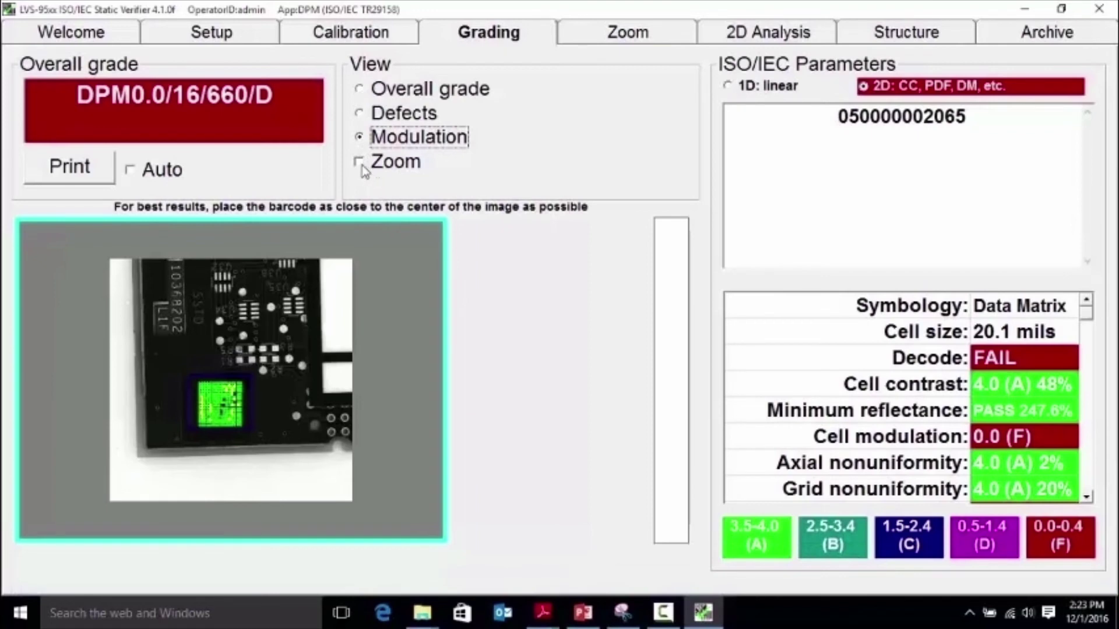
pyautogui.click(360, 164)
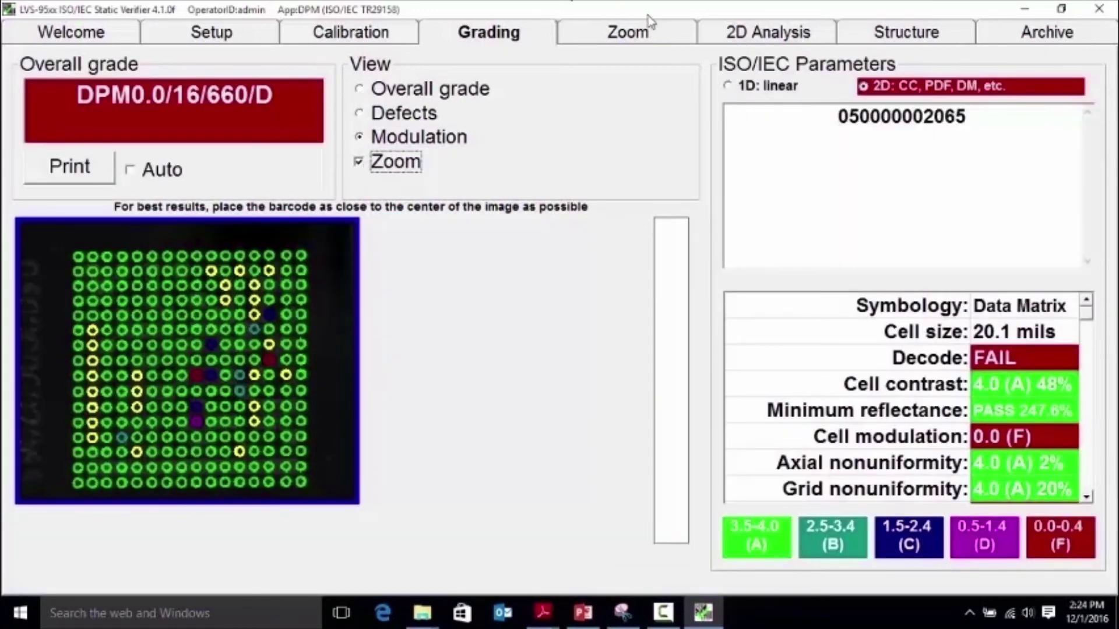
pyautogui.click(755, 42)
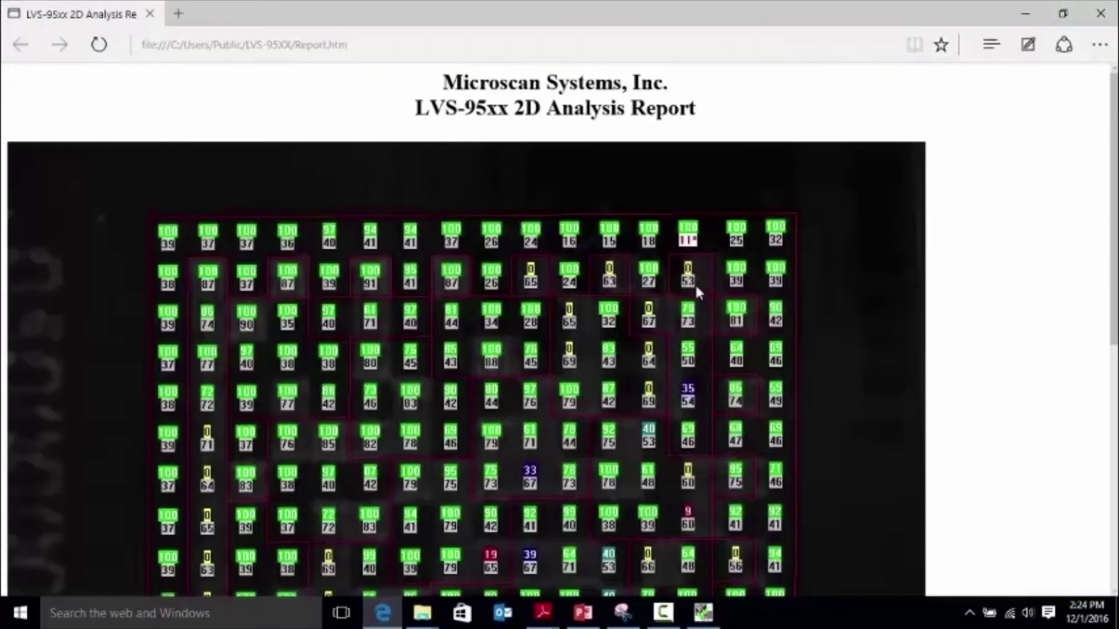
# Step: Scroll down the circuit board symbol's 2D Analysis Report to review per-cell values
pyautogui.scroll(-3, 697, 289)
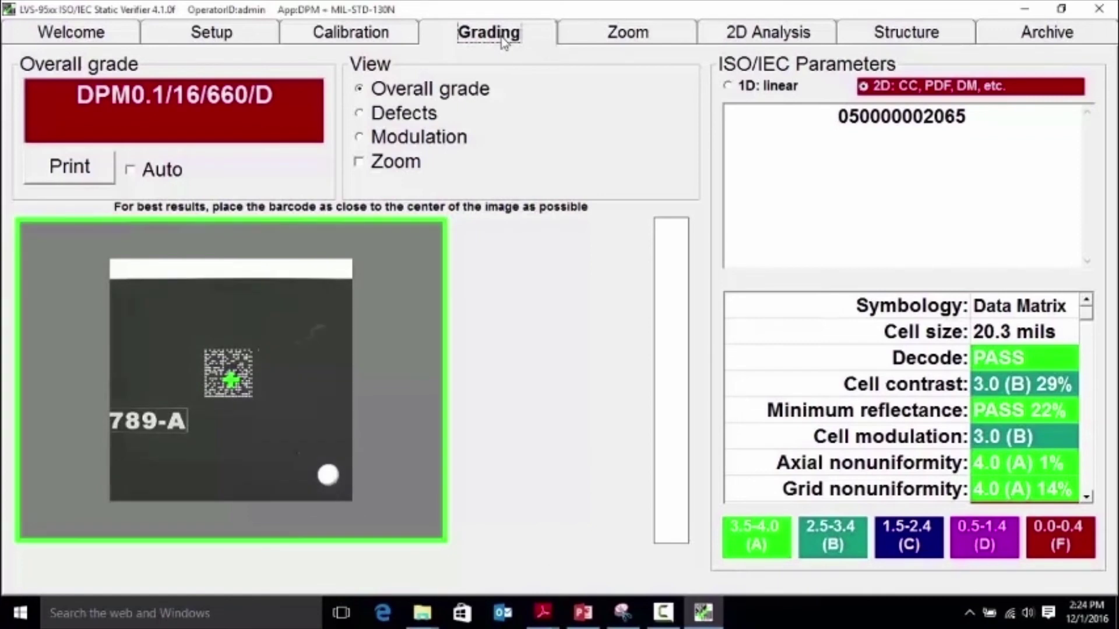
# Step: Grade the 789-A symbol to DPM4.0/08/660/D with Decode PASS, reviewing its data structure breakdown
pyautogui.click(502, 39)
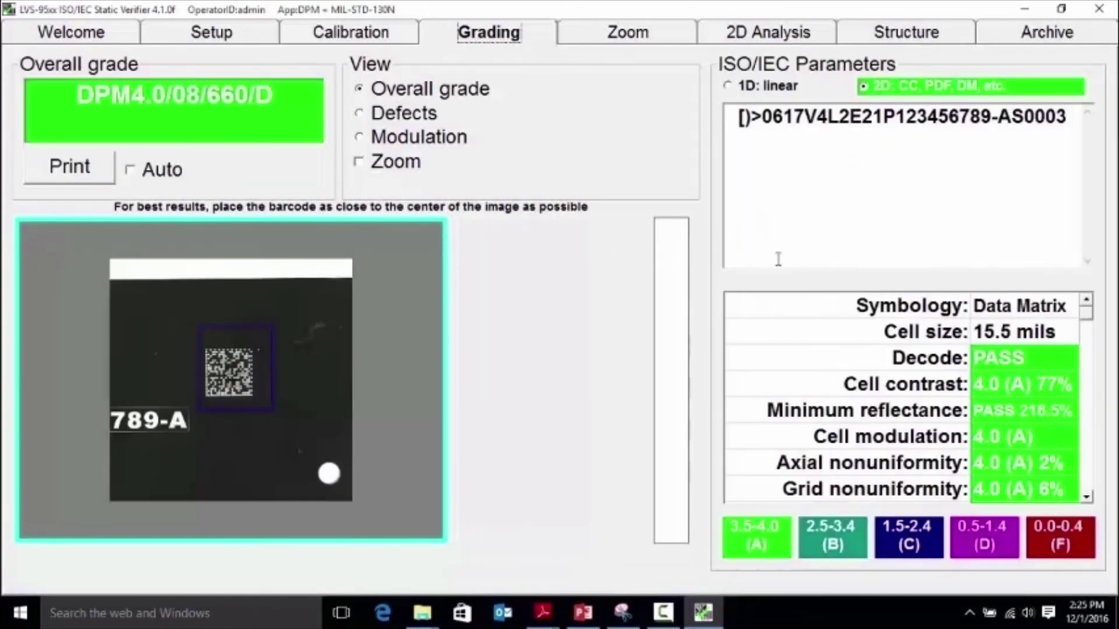
pyautogui.click(915, 42)
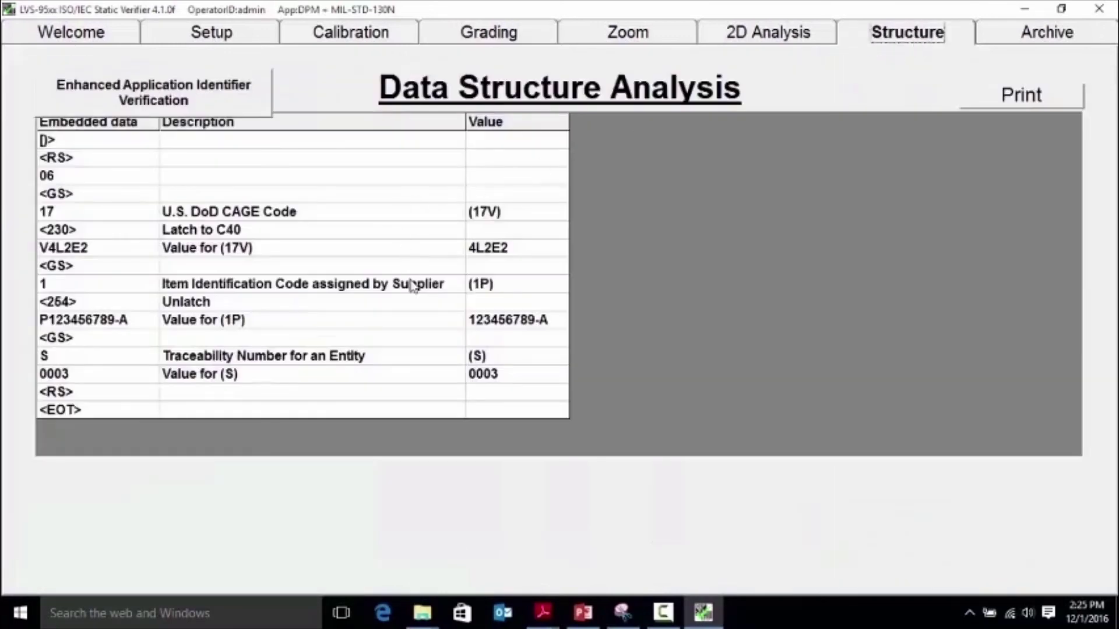
pyautogui.click(470, 34)
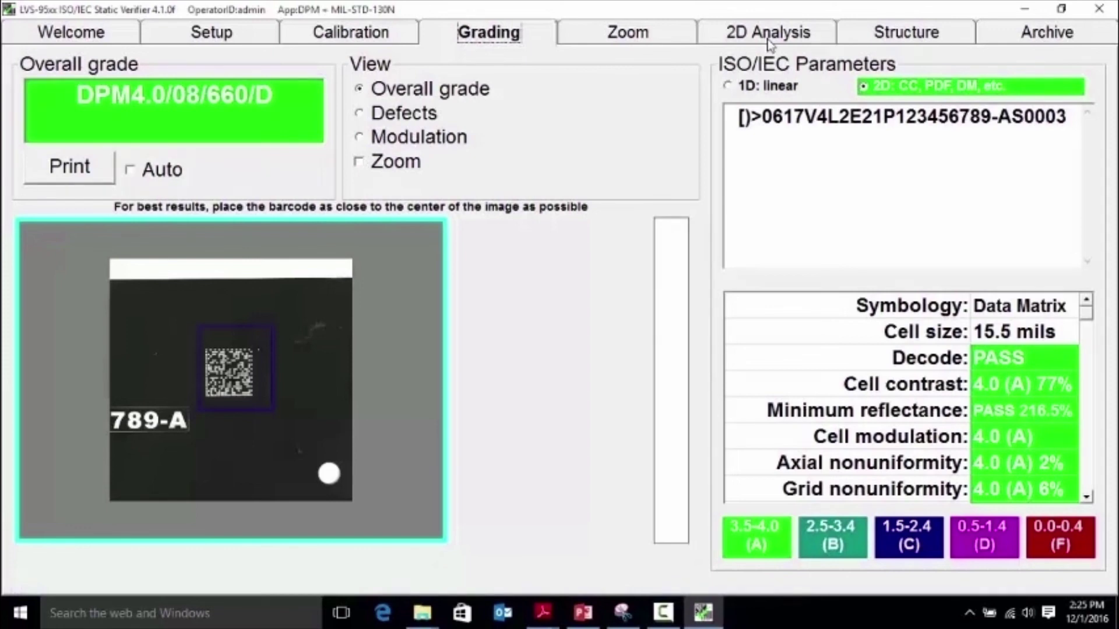
# Step: View the 789-A Data Matrix cell grid at 1X magnification, scrolling up to centre the barcode
pyautogui.click(643, 39)
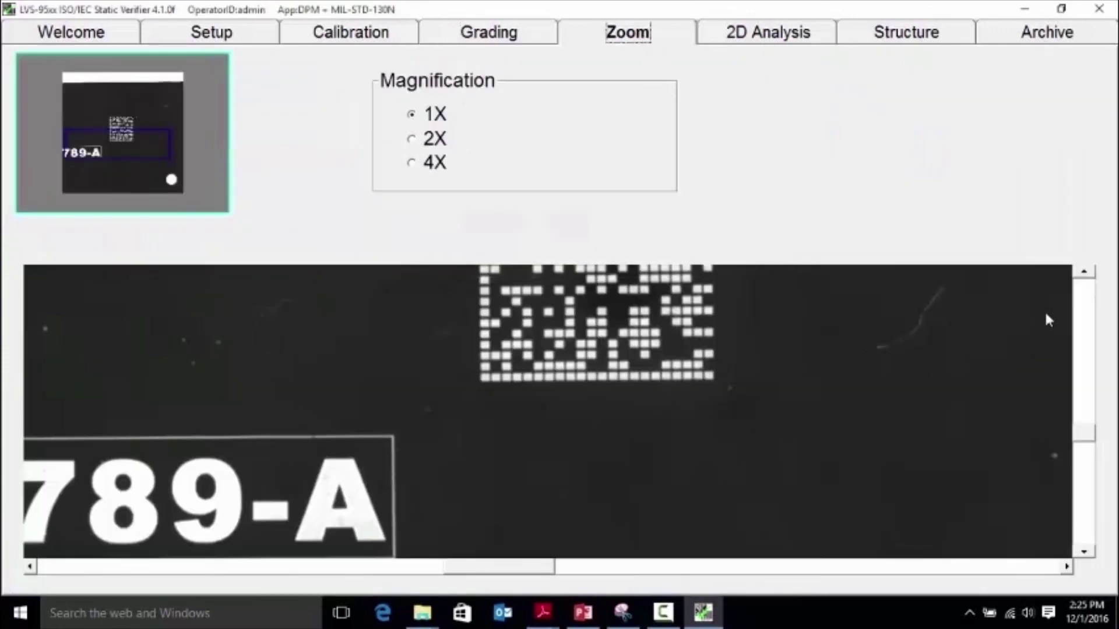
pyautogui.click(1085, 273)
pyautogui.click(1084, 273)
pyautogui.click(1085, 273)
pyautogui.click(1085, 273)
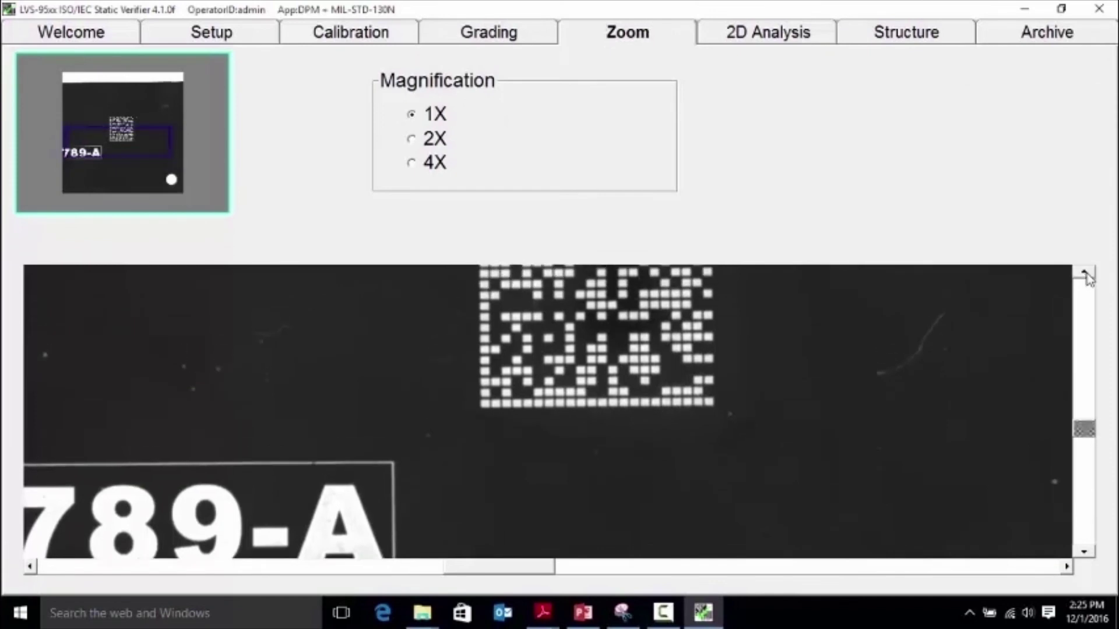
pyautogui.click(1084, 273)
pyautogui.click(1084, 272)
pyautogui.click(1084, 273)
pyautogui.click(1084, 273)
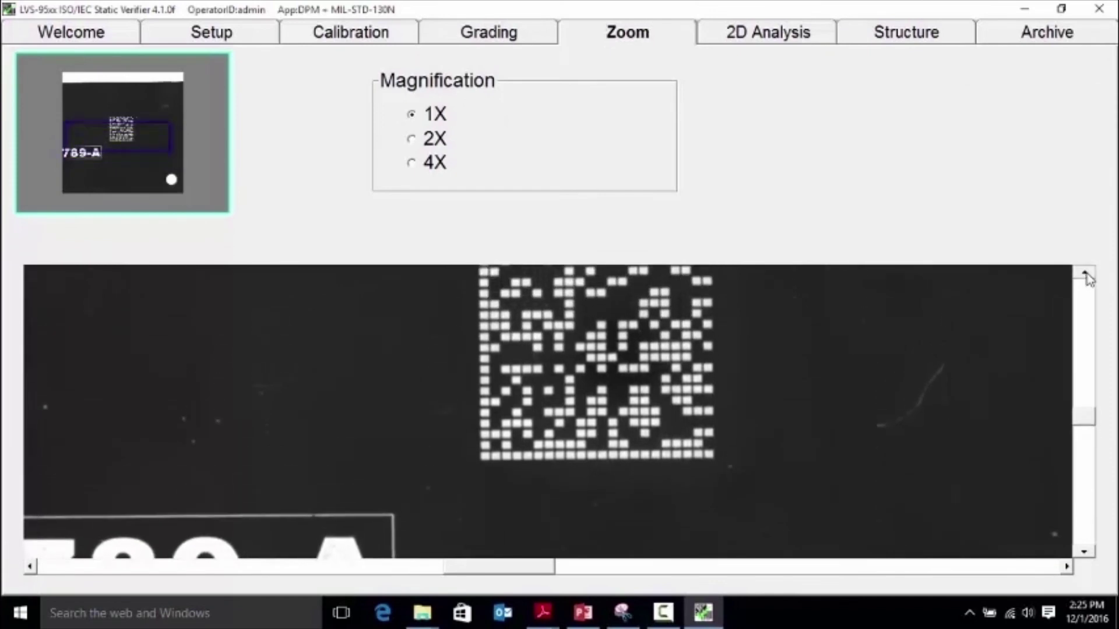
pyautogui.click(1085, 273)
pyautogui.click(1085, 273)
pyautogui.click(1085, 273)
pyautogui.click(1084, 272)
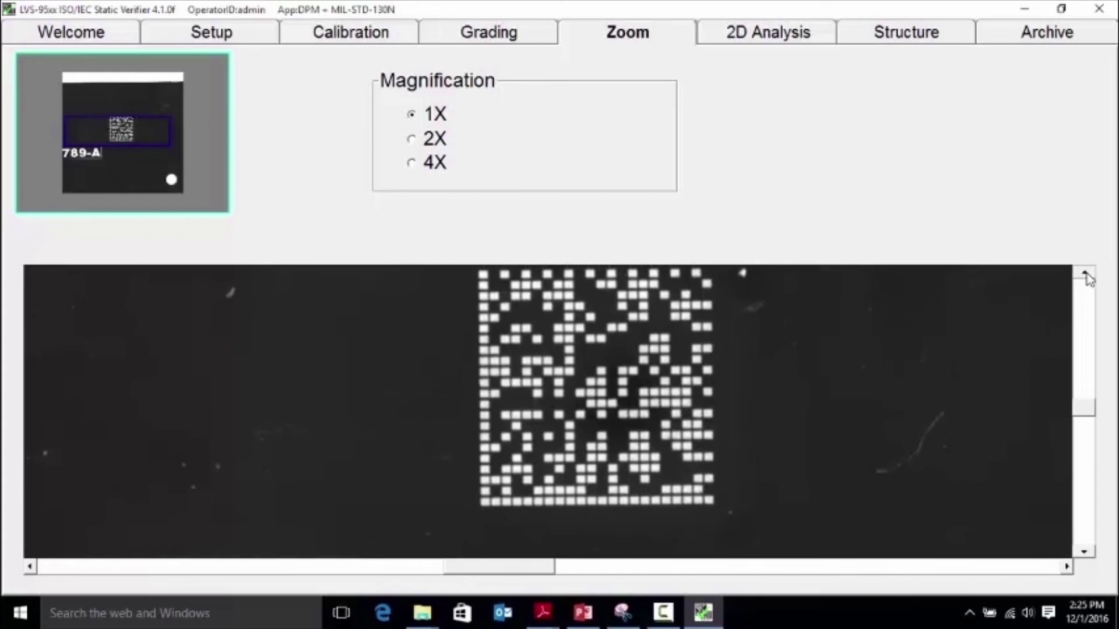
pyautogui.click(1085, 273)
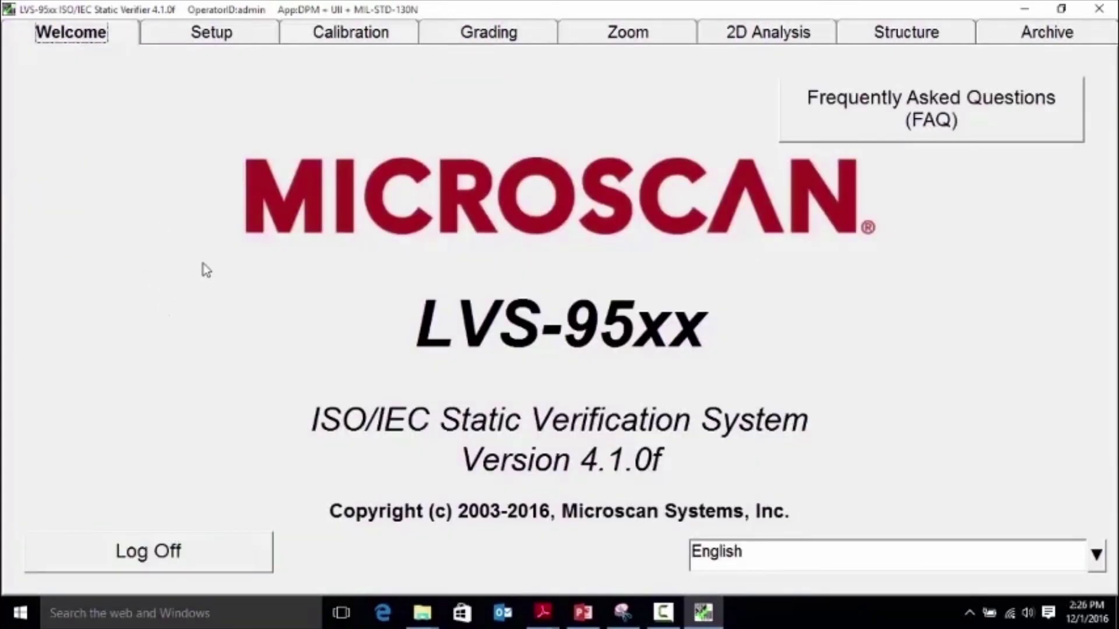